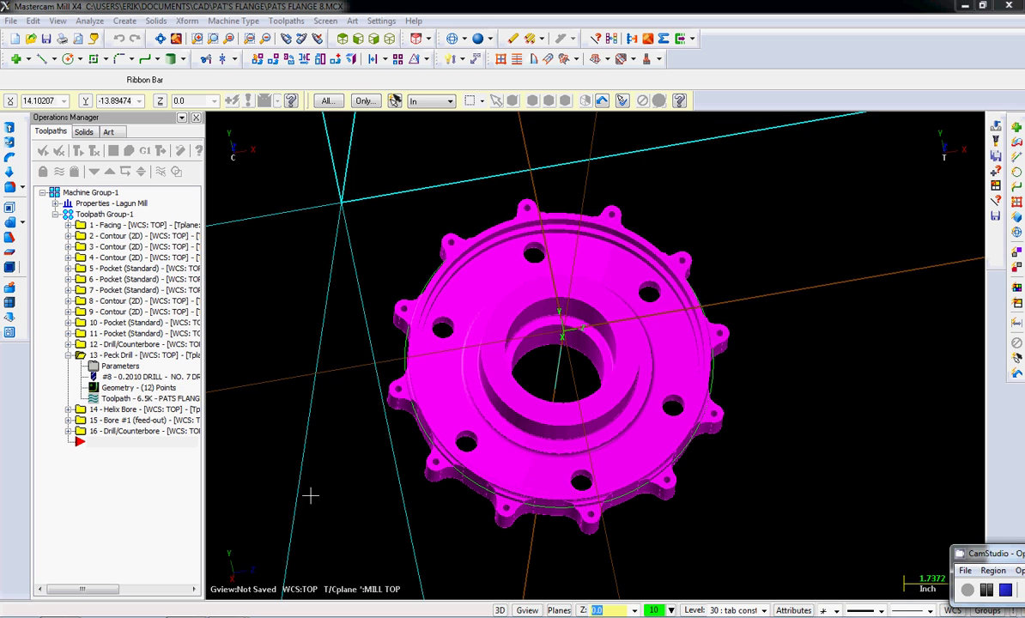
Step: Open the Toolpaths menu for the PATS FLANGE 8 part
left_click(286, 21)
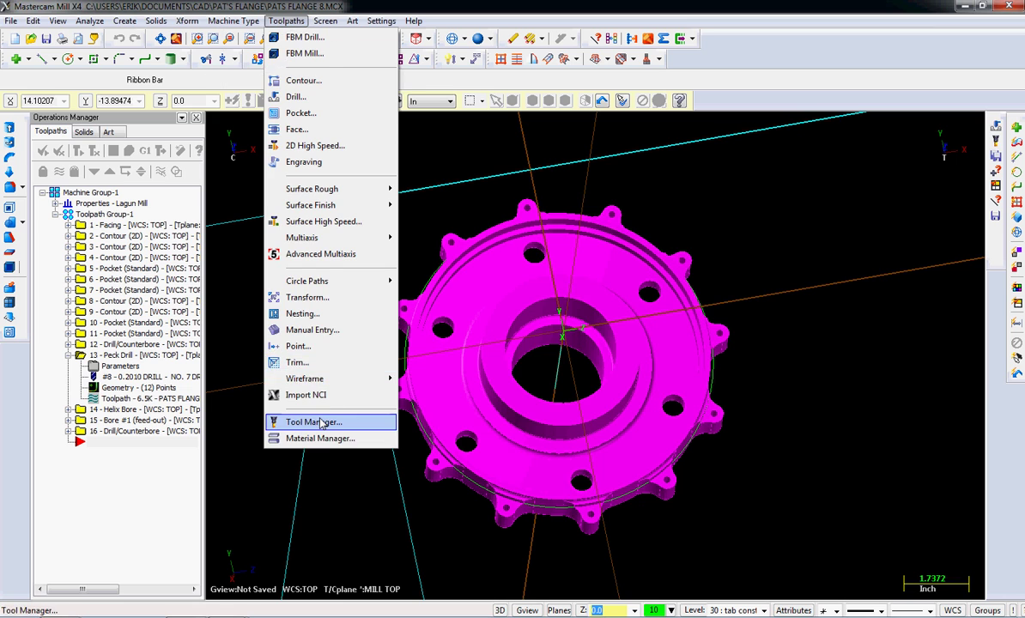
Step: Delete the unused 1/4-20 TAPRH tool from the part's tool list
left_click(318, 423)
scroll(747, 284, "down", 1)
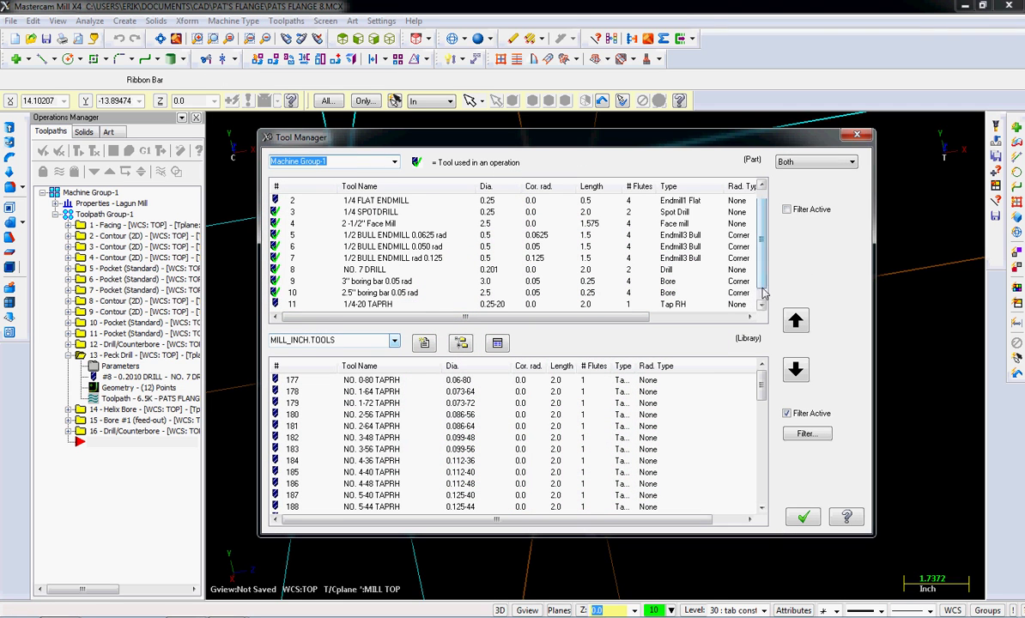
left_click(365, 294)
left_click(368, 305)
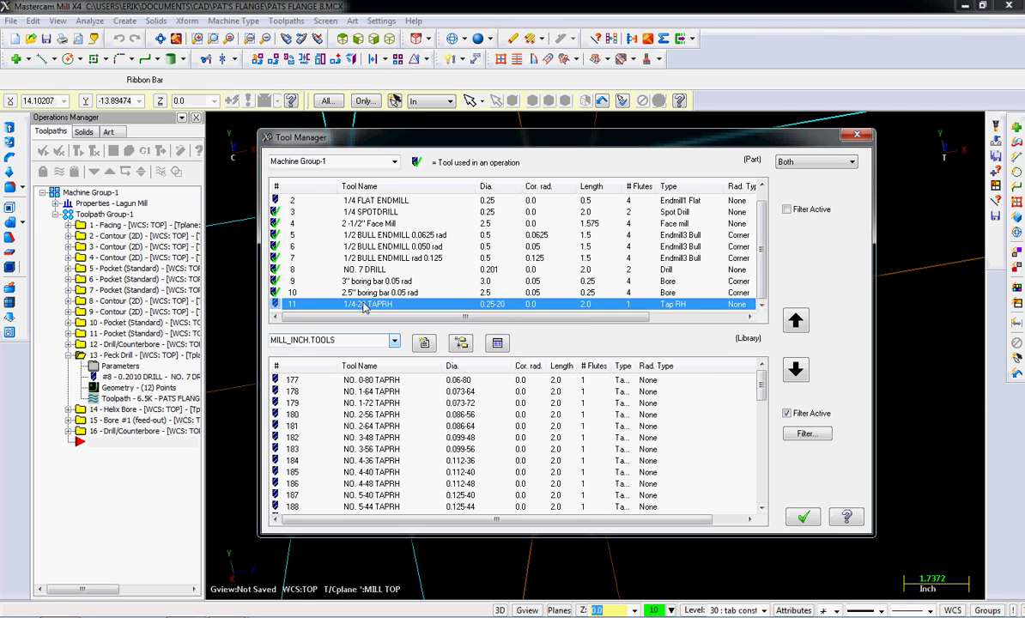
right_click(383, 305)
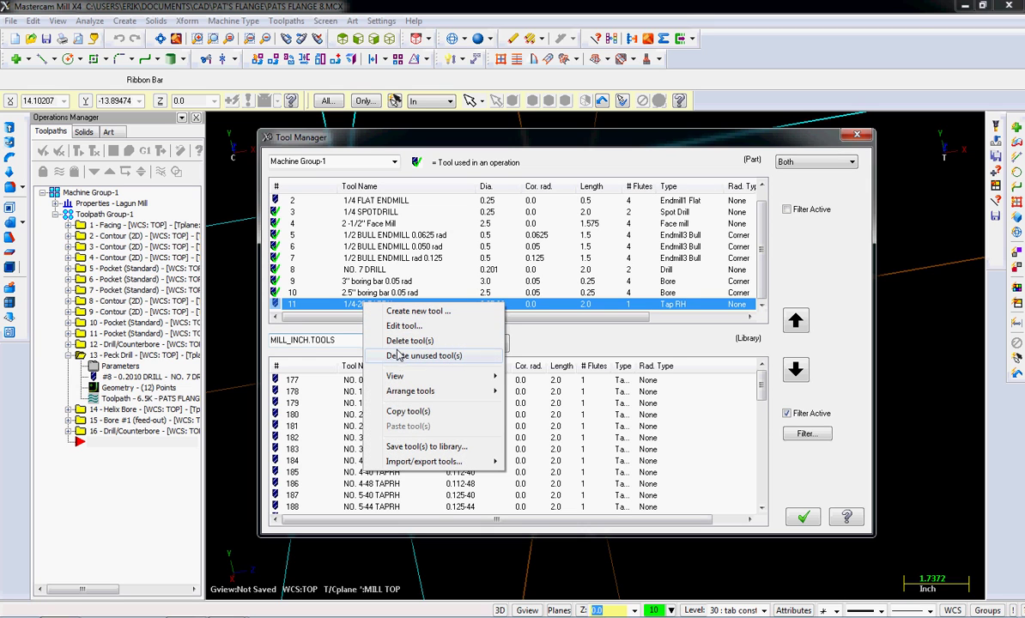
left_click(401, 356)
left_click(552, 364)
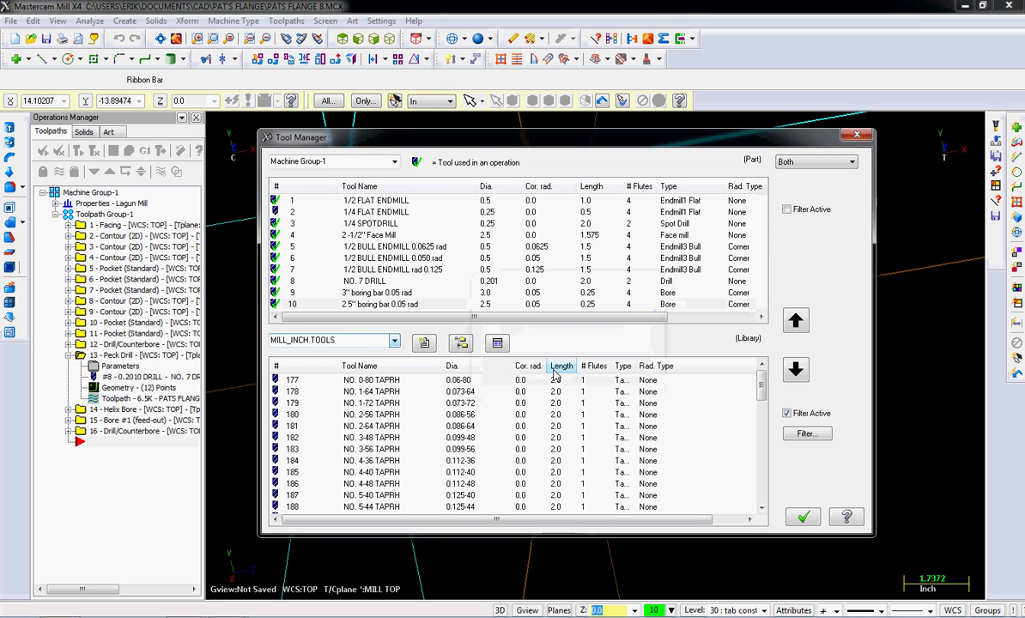
Step: Add library tool 199 1/4-20 TAPRH from MILL_INCH.TOOLS to the part
left_click(806, 434)
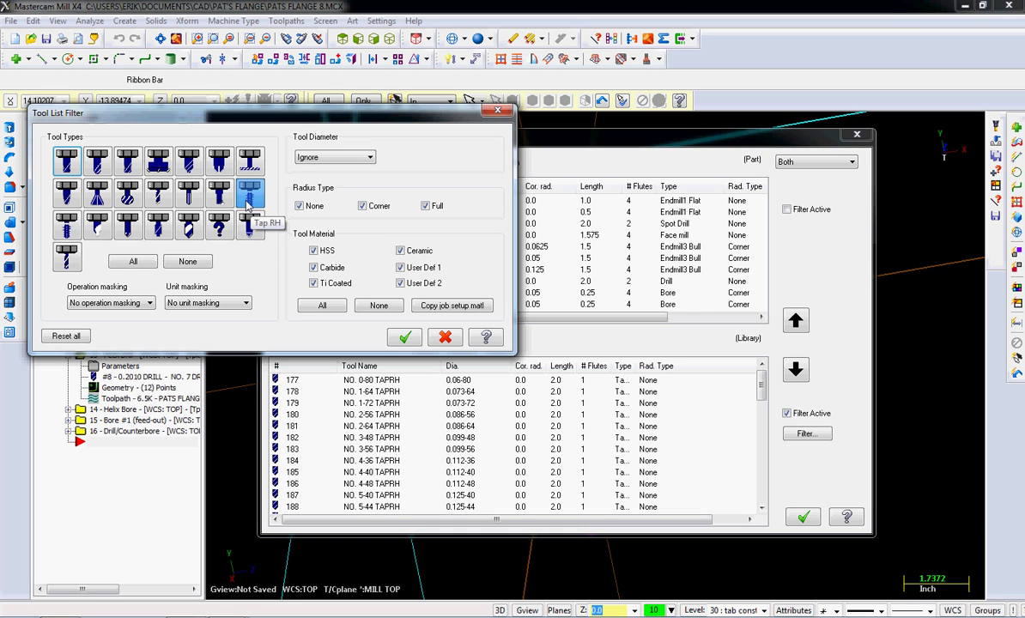
left_click(405, 337)
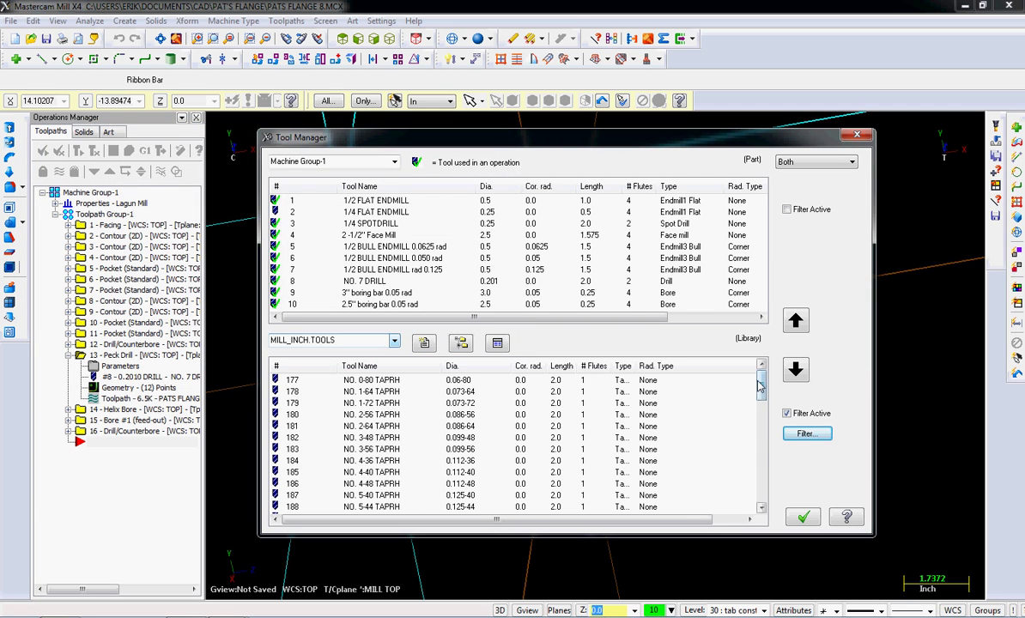
scroll(759, 387, "down", 5)
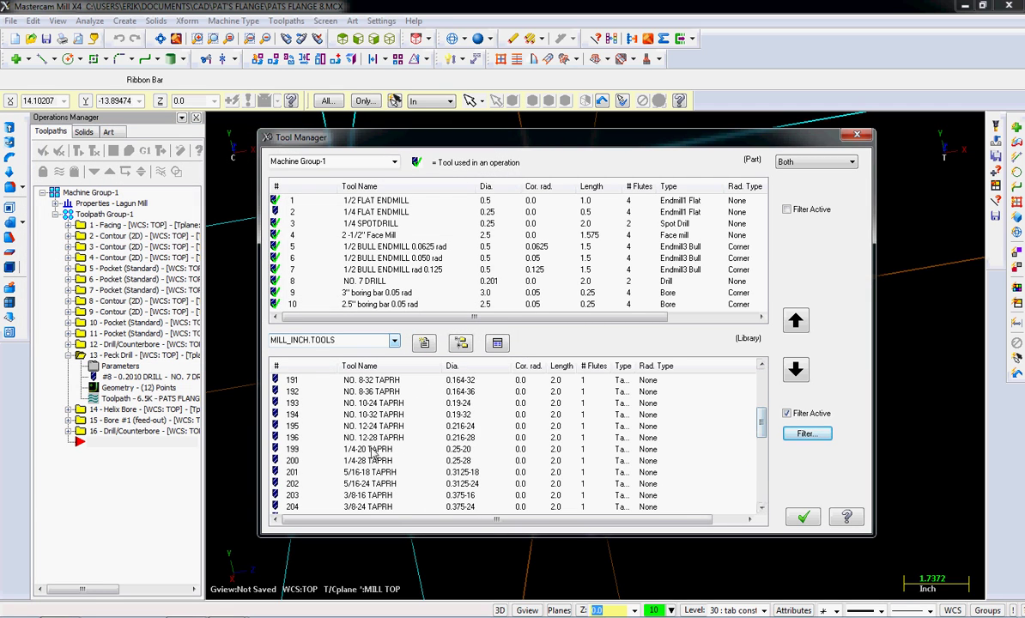
left_click(374, 450)
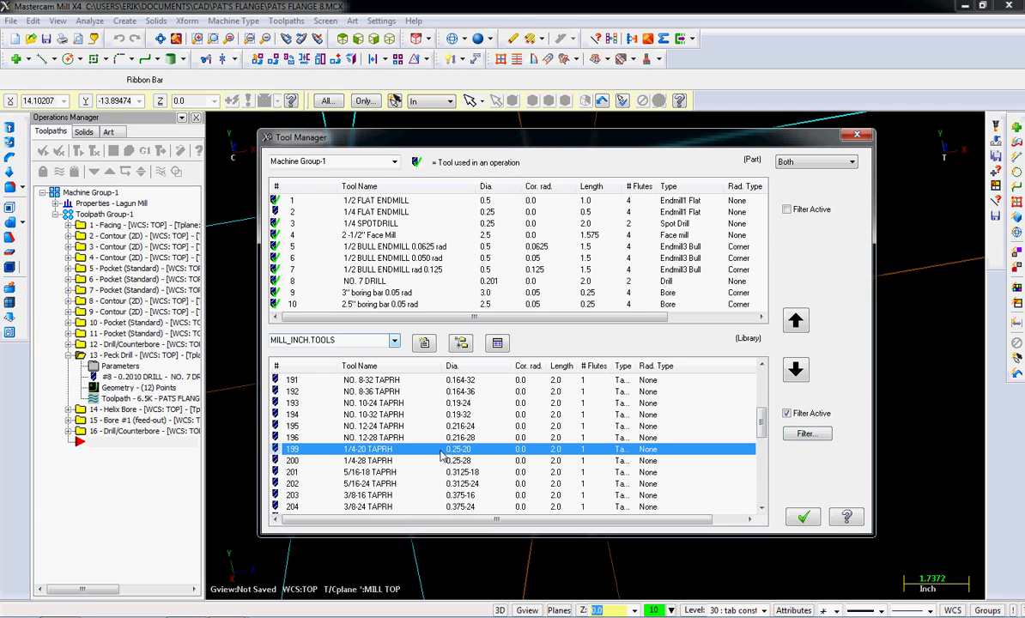
double_click(382, 450)
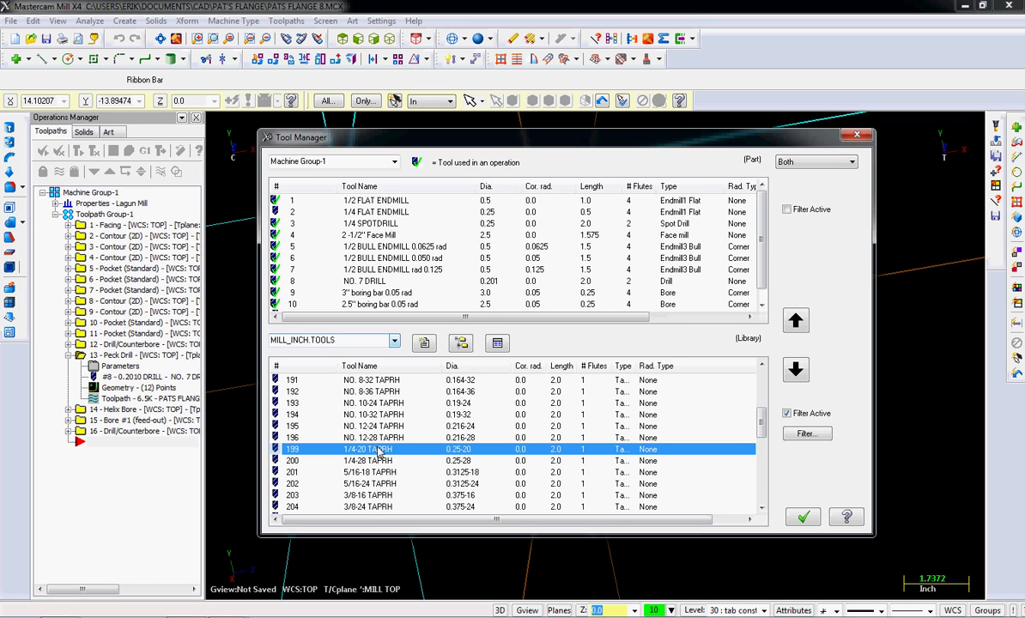
left_click(761, 305)
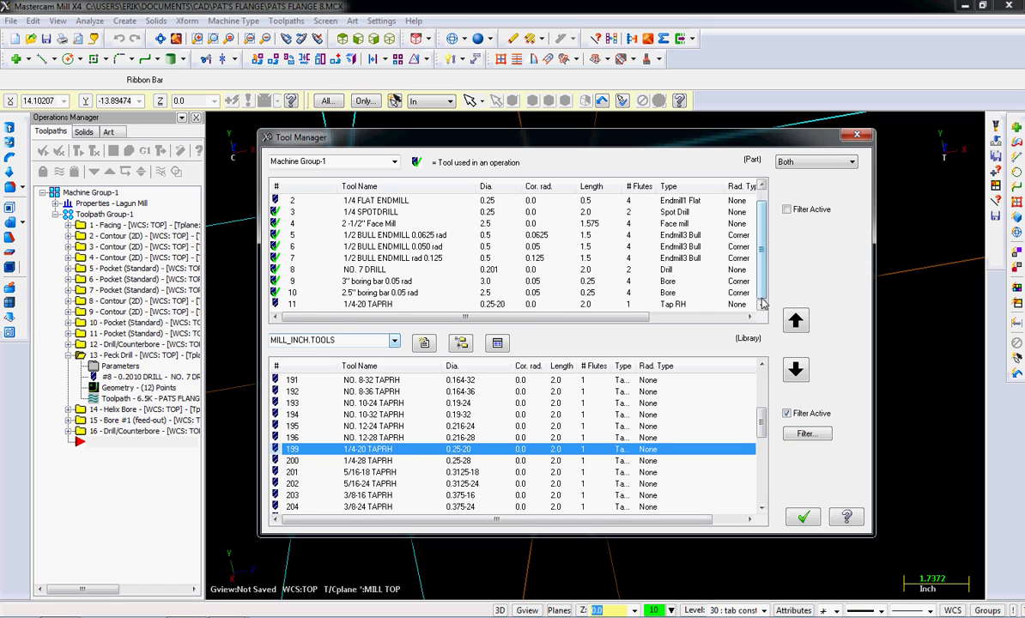
left_click(802, 516)
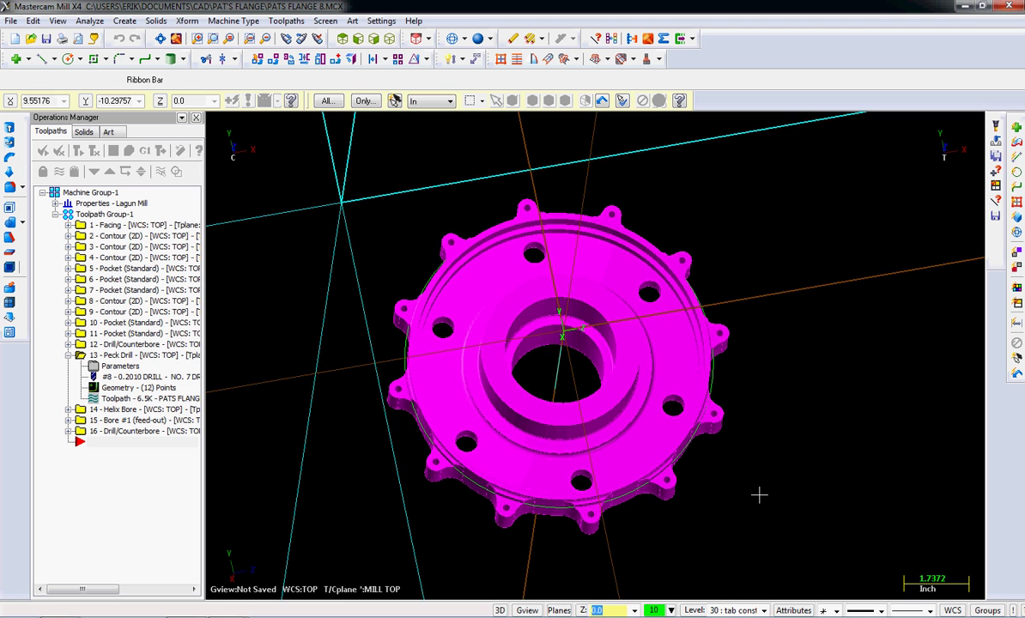
Step: Start a Drill toolpath and pick the lower and upper tab holes as points
left_click(294, 22)
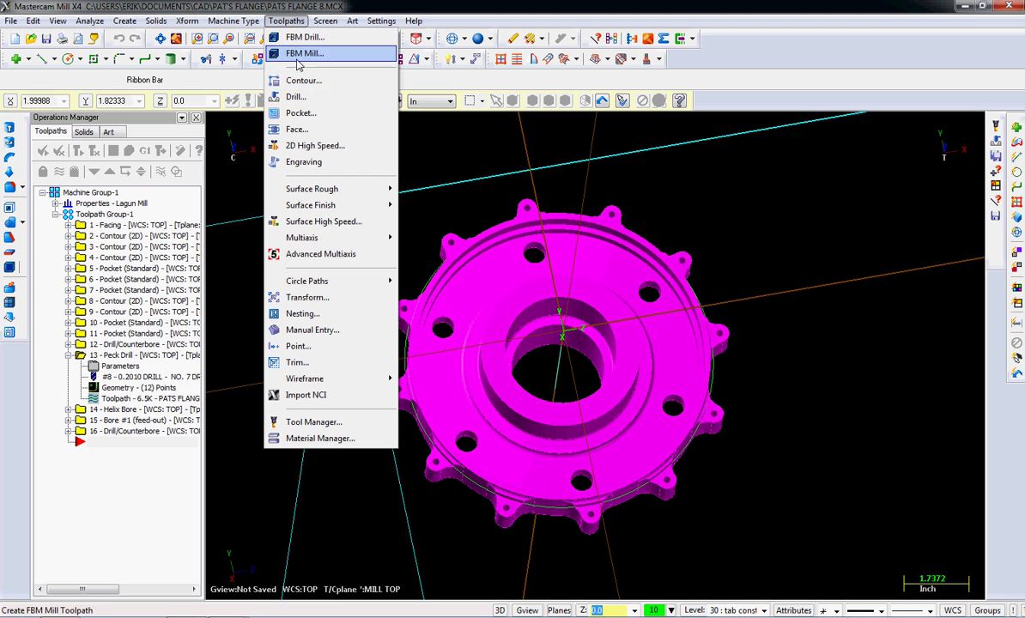
left_click(297, 95)
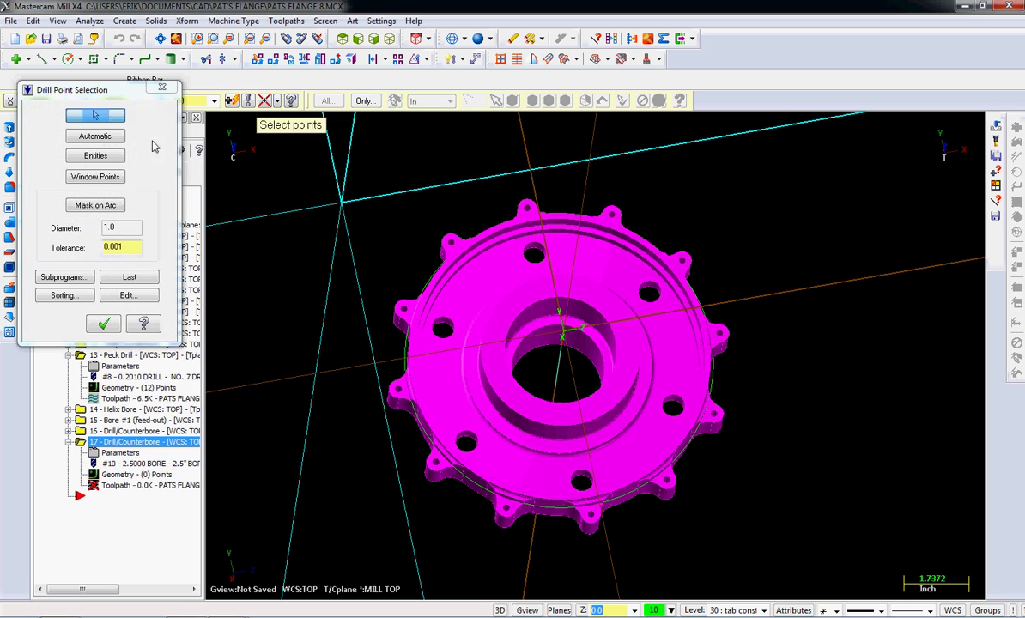
left_click(119, 155)
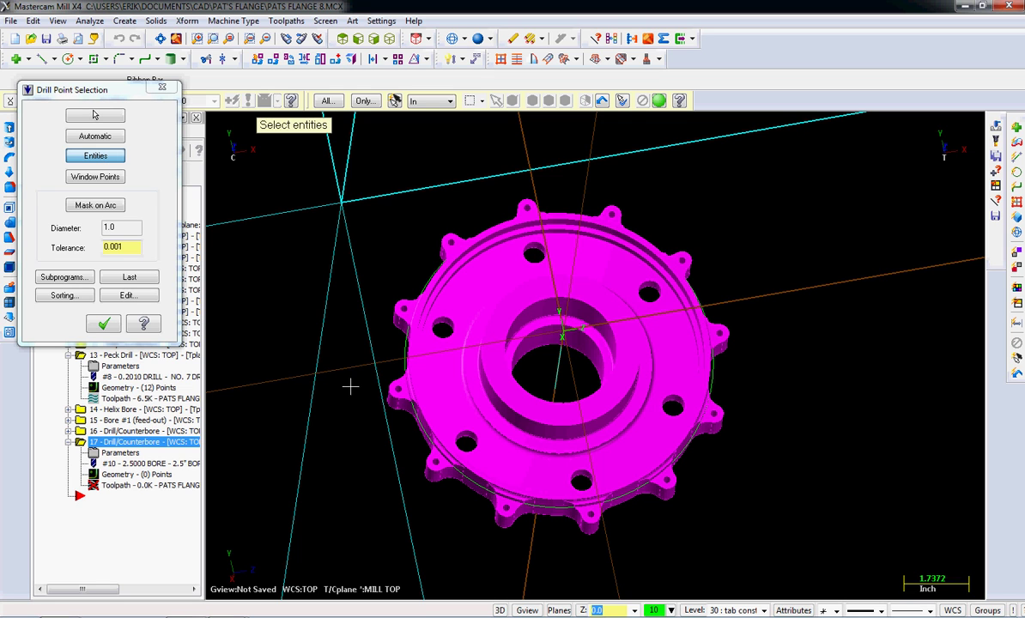
middle_click_drag(400, 400, 400, 401)
scroll(400, 400, "up", 6)
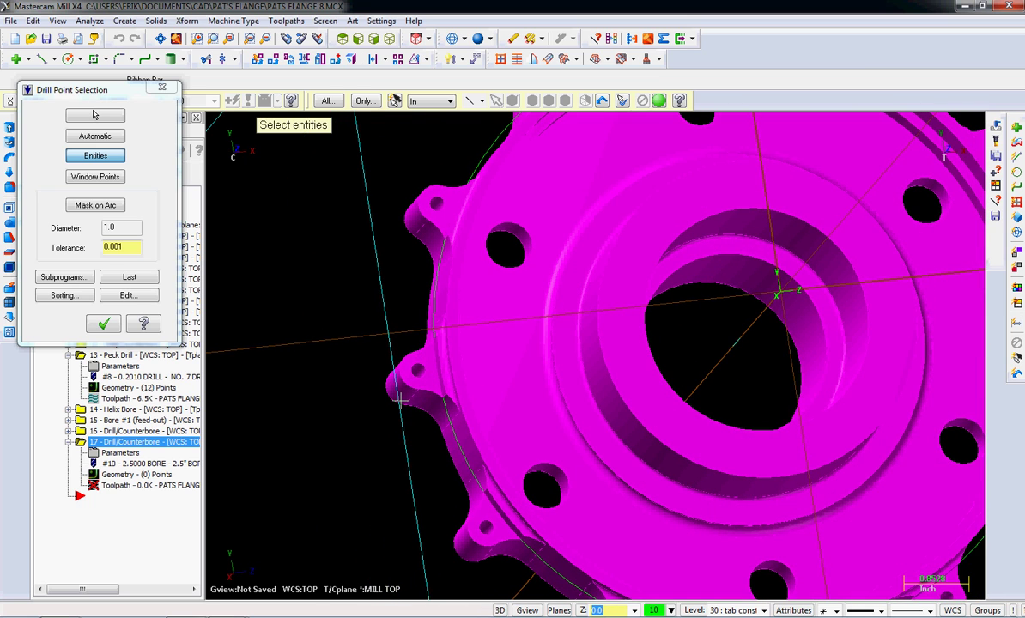
left_click(417, 369)
middle_click_drag(437, 203, 442, 201)
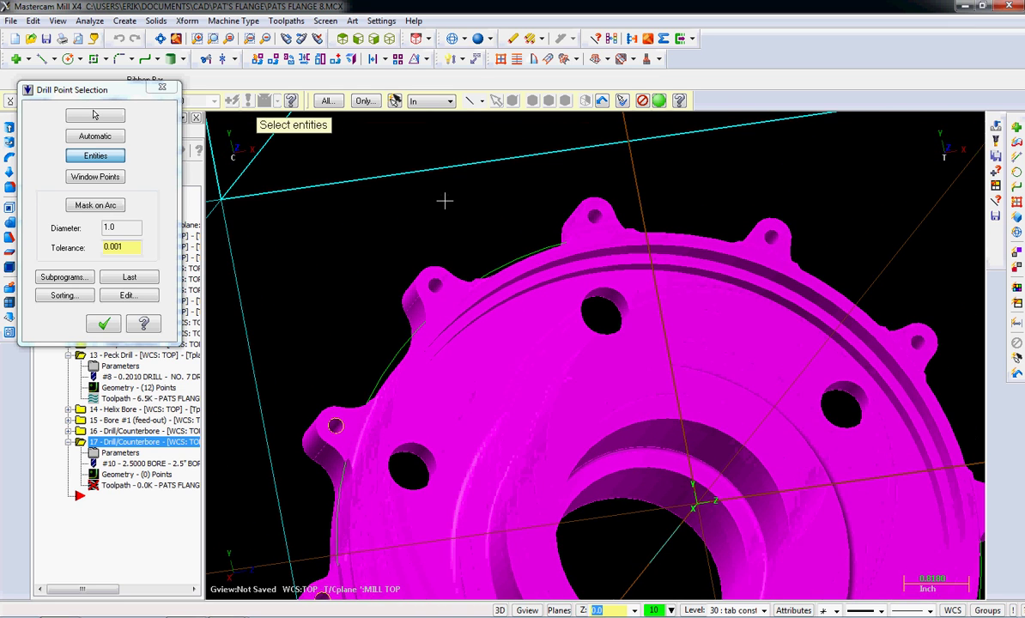
left_click(434, 284)
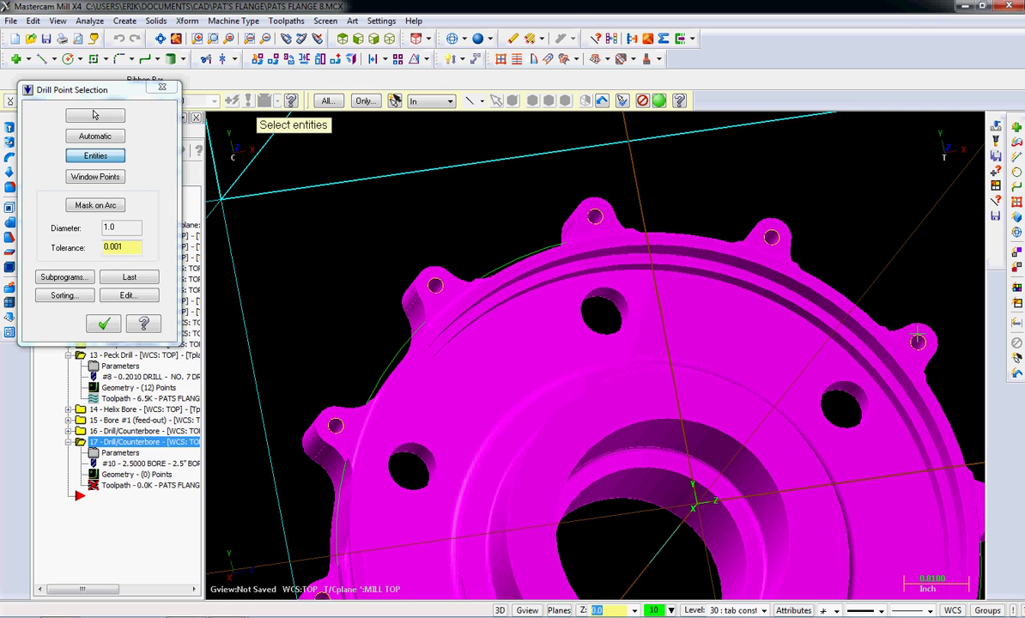
Step: Pick the upper-right, lower-right and bottom tab holes, then accept the points
scroll(918, 341, "down", 3)
middle_click_drag(916, 332, 915, 333)
scroll(915, 332, "up", 2)
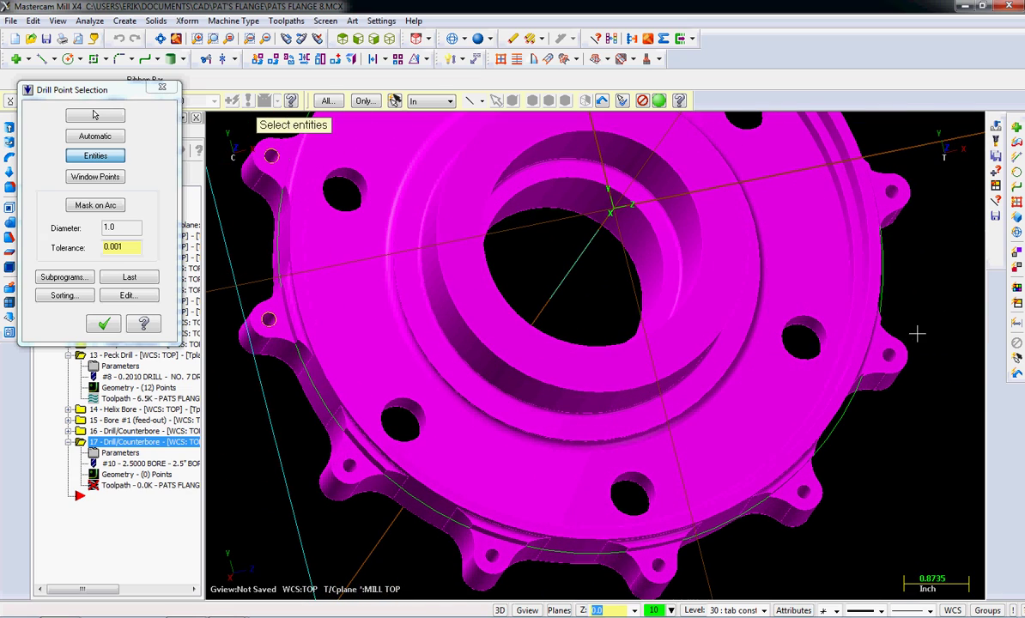
left_click(892, 190)
left_click(802, 490)
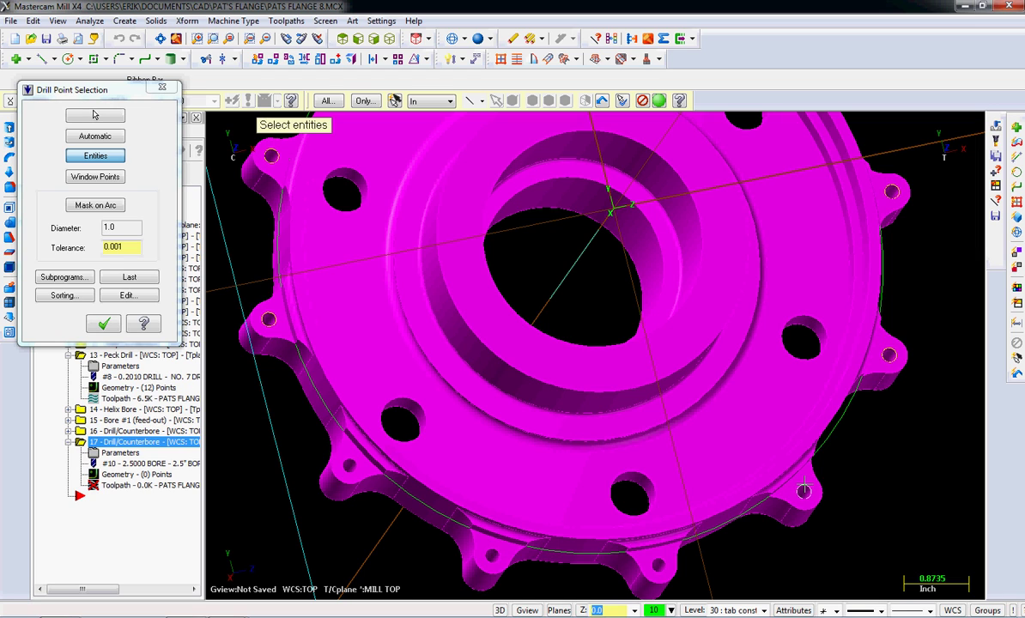
left_click(657, 564)
scroll(349, 466, "down", 5)
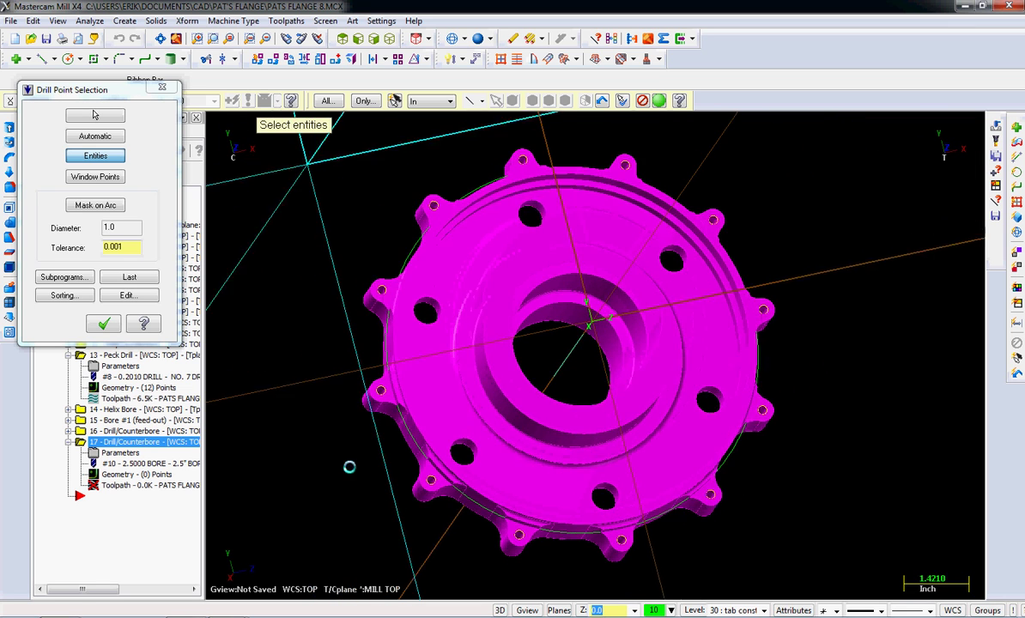
left_click(103, 323)
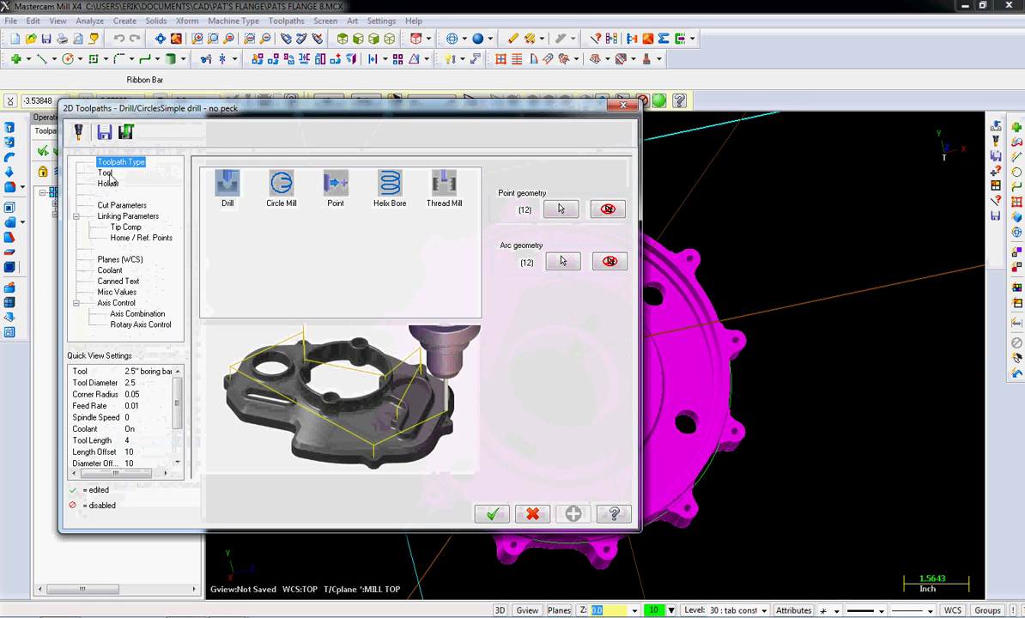
Step: Make it a plain Drill toolpath using the 1/4-20 TAPRH tool
left_click(223, 180)
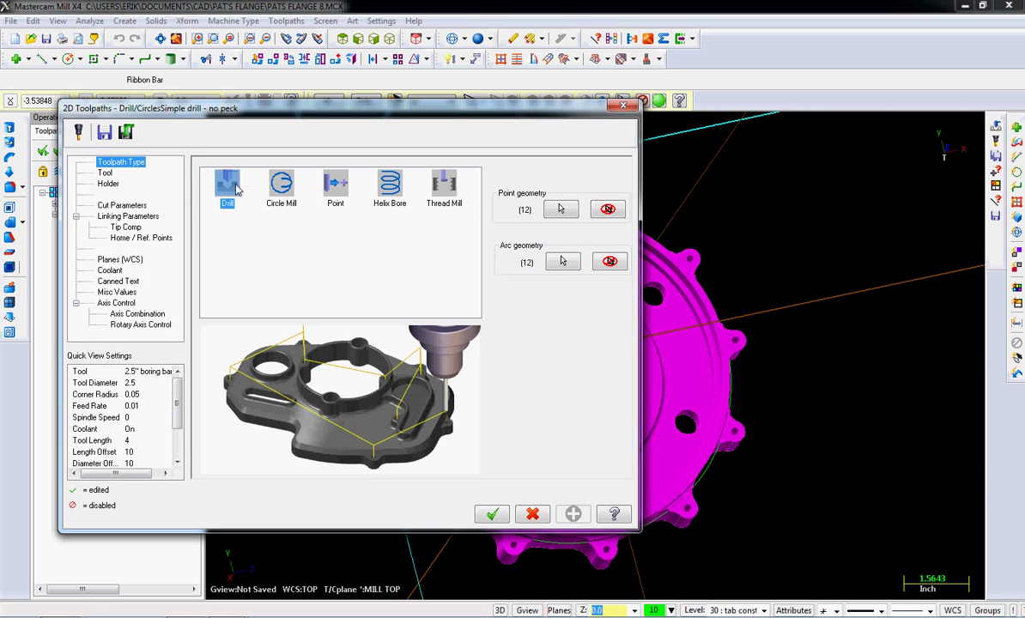
left_click(105, 173)
left_click(292, 314)
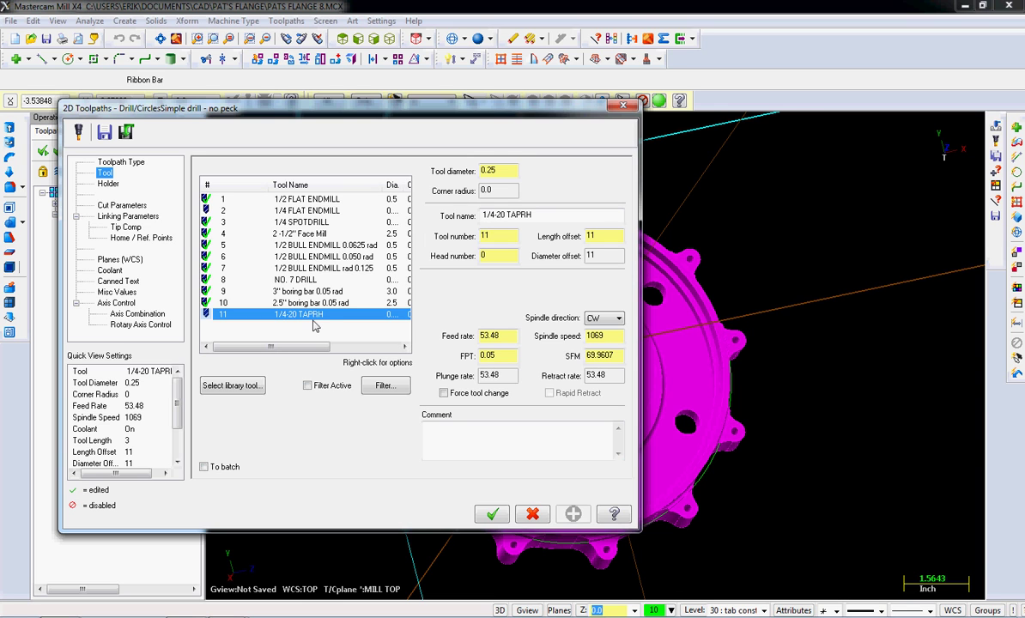
Step: Load the CT40.HOLDERS library and fit the tap with holder C4C3-0032
left_click(109, 183)
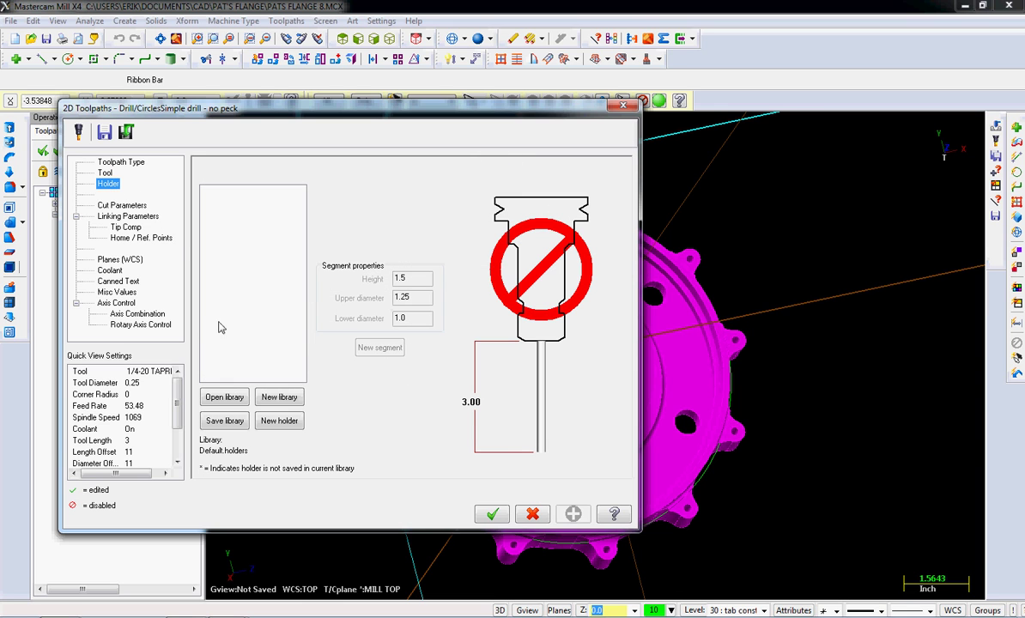
left_click(224, 397)
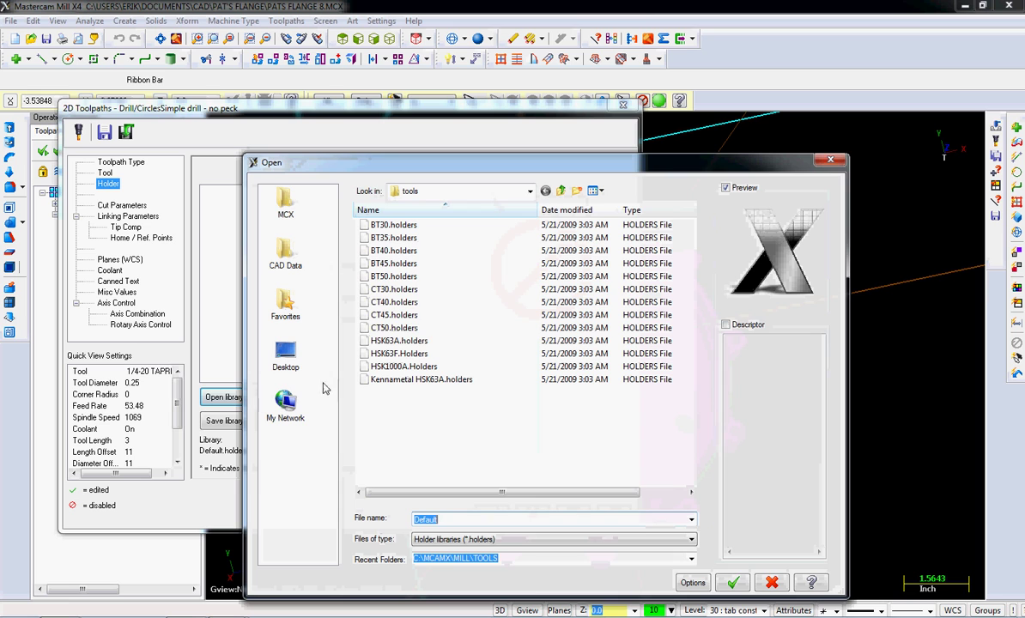
double_click(394, 302)
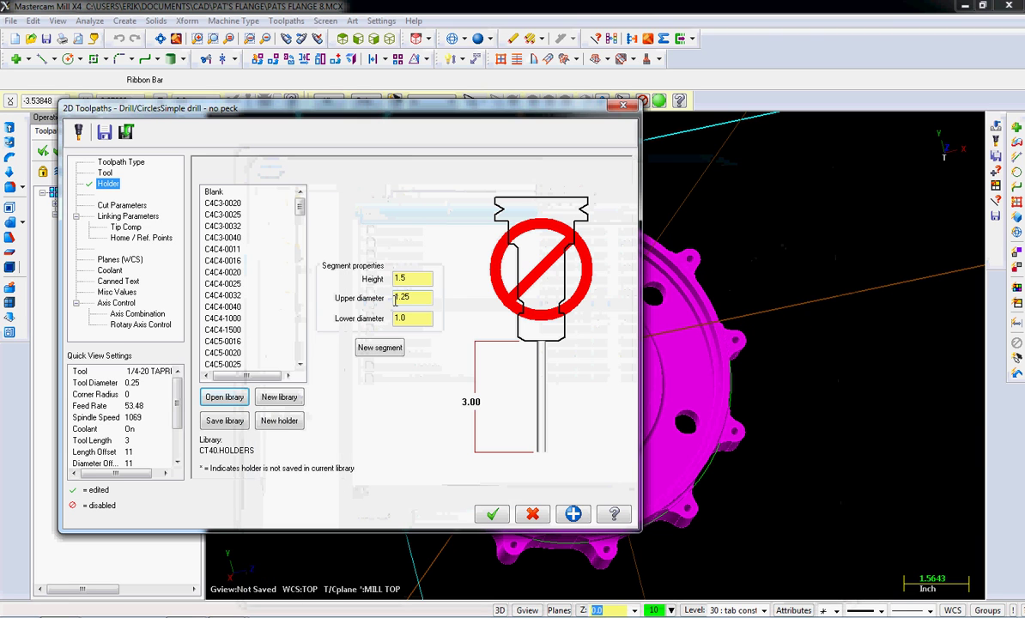
left_click(234, 227)
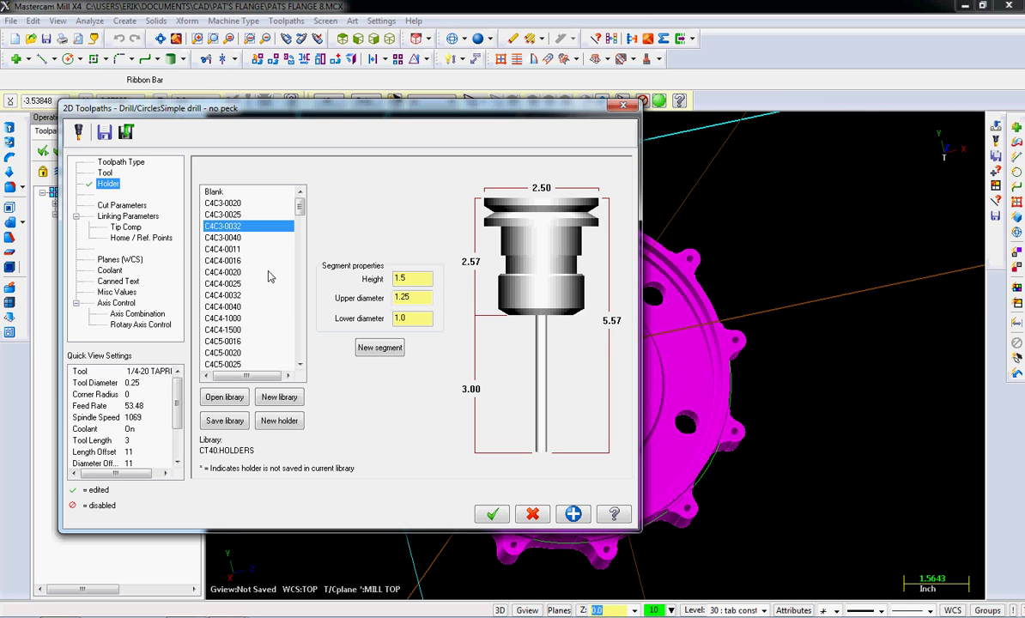
left_click(121, 205)
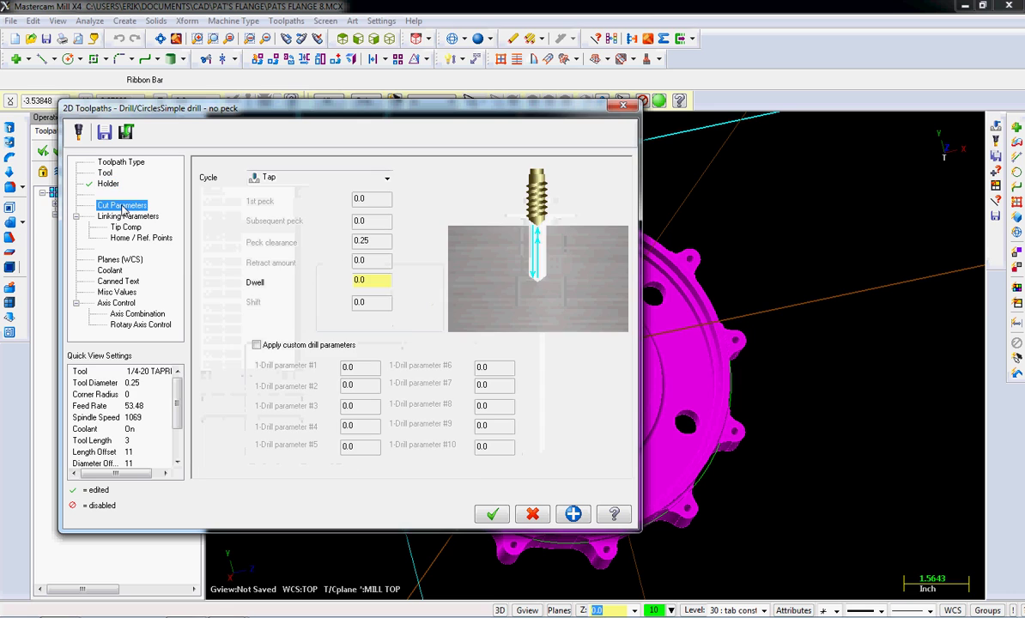
Step: Set the cycle to Rigid Tapping Cycle, leaving custom drill parameters off
left_click(305, 181)
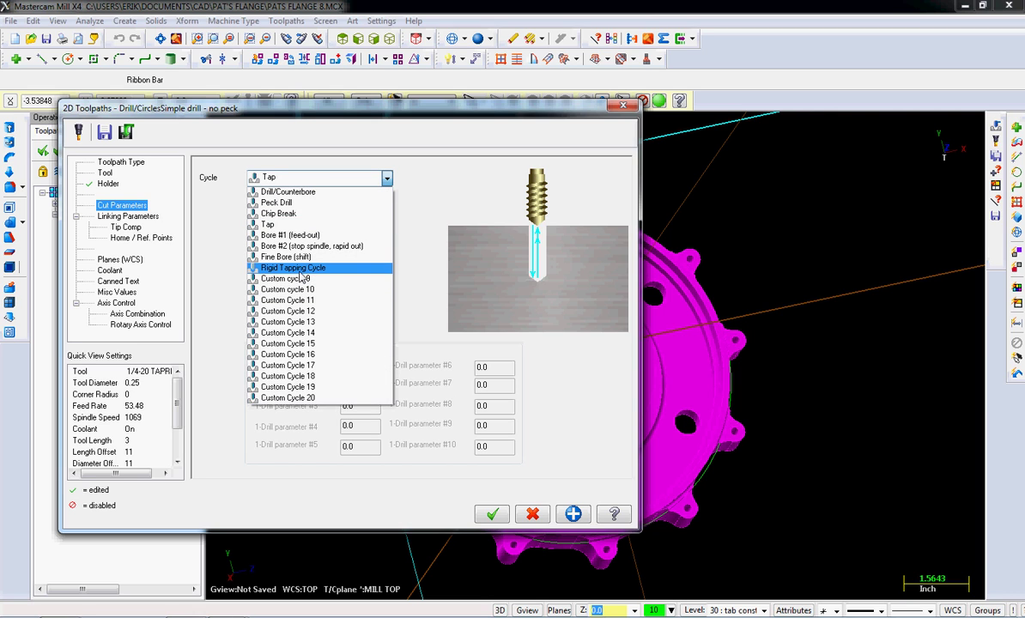
left_click(296, 268)
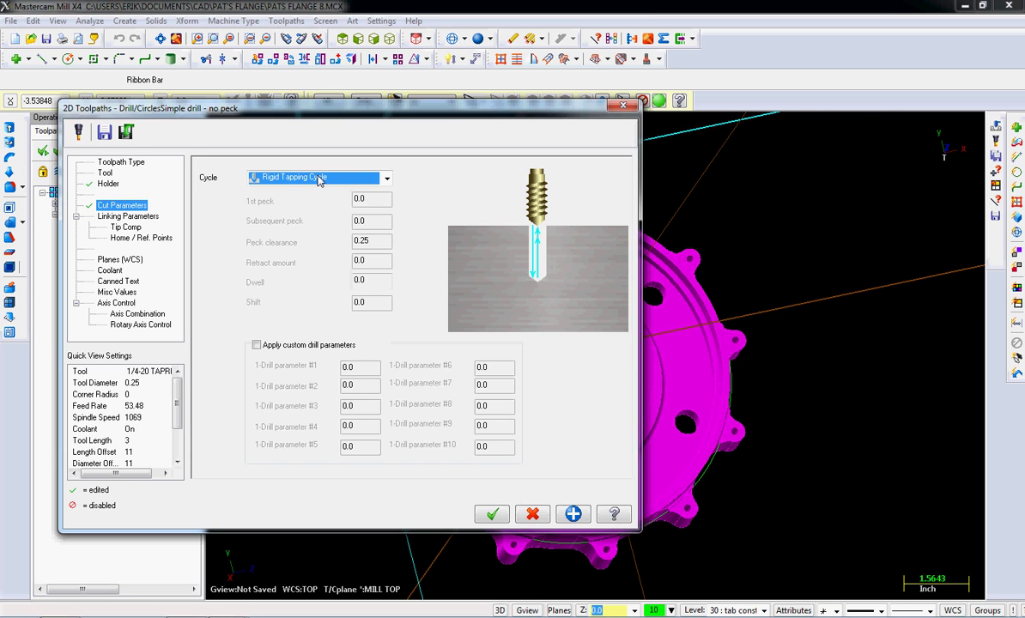
left_click(270, 344)
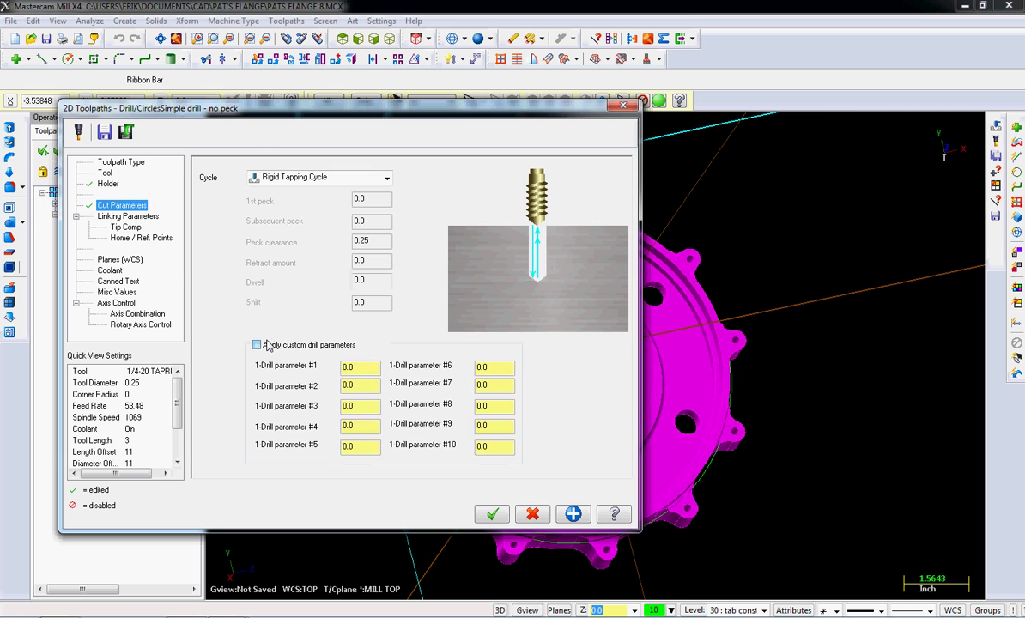
left_click(267, 347)
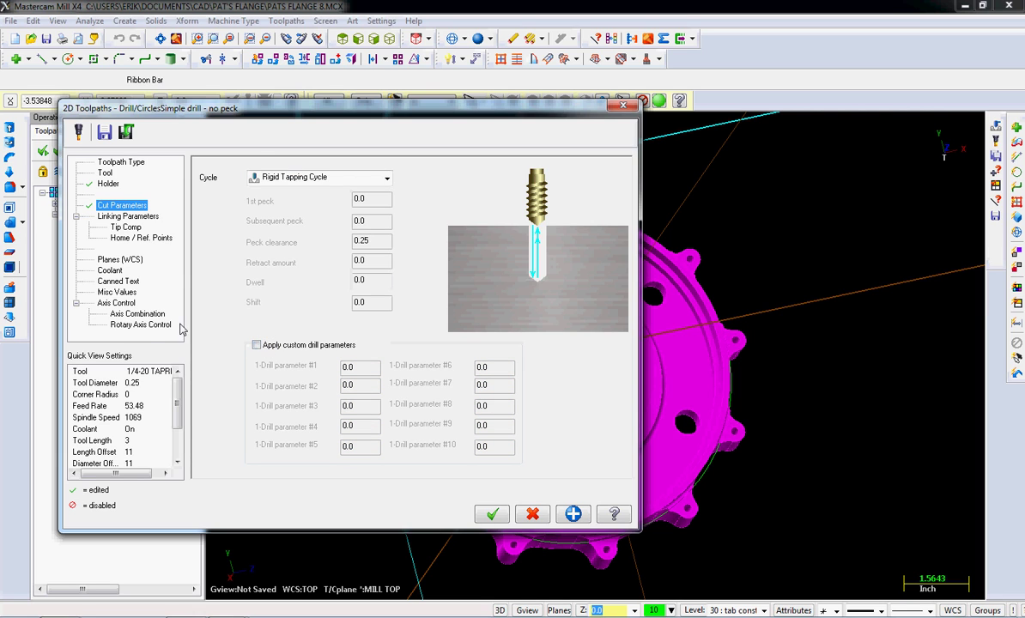
Step: Set depth -2.2572 and top of stock -1.3142 from points on the bolt boss
left_click(125, 215)
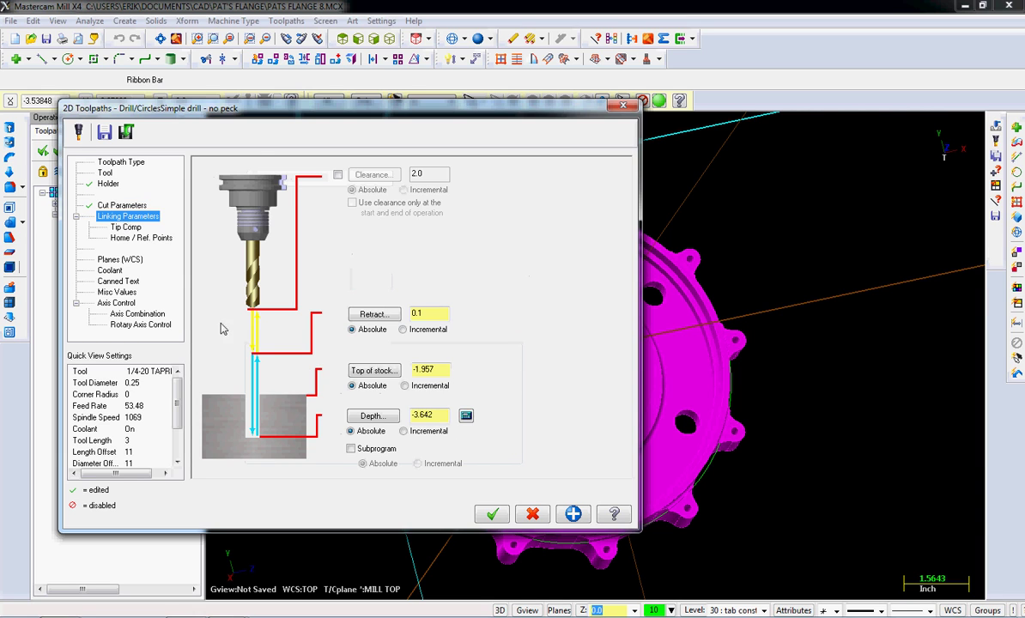
left_click(348, 410)
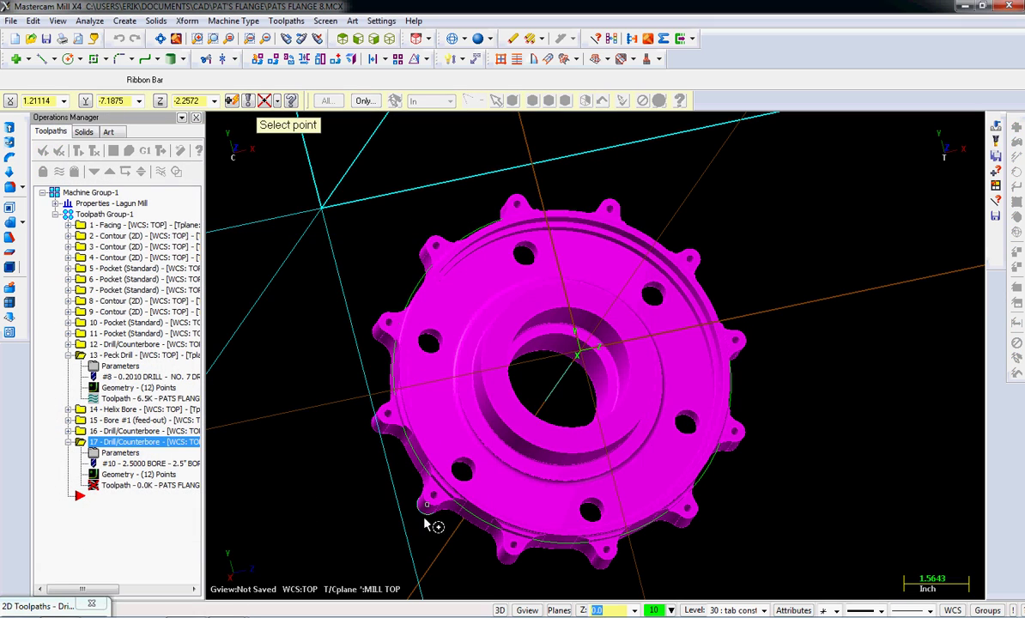
scroll(425, 518, "up", 6)
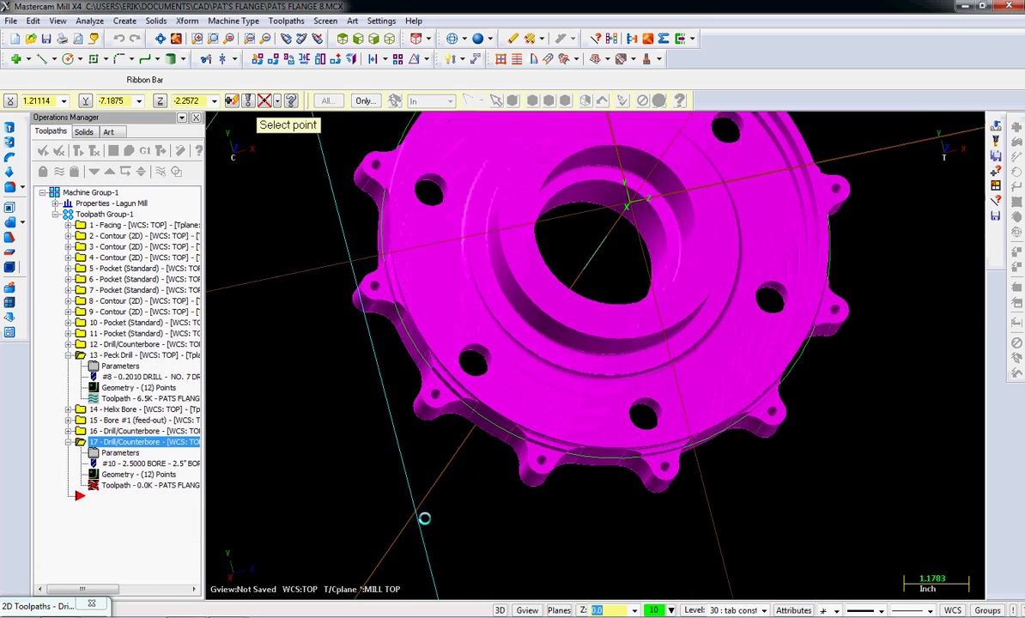
scroll(424, 518, "up", 5)
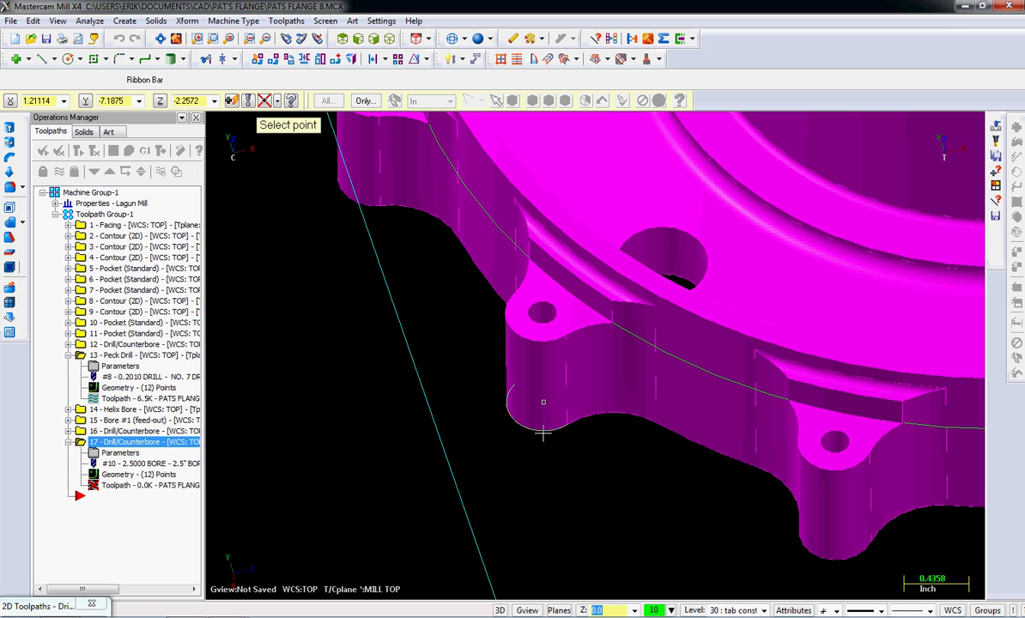
left_click(543, 433)
key("Return")
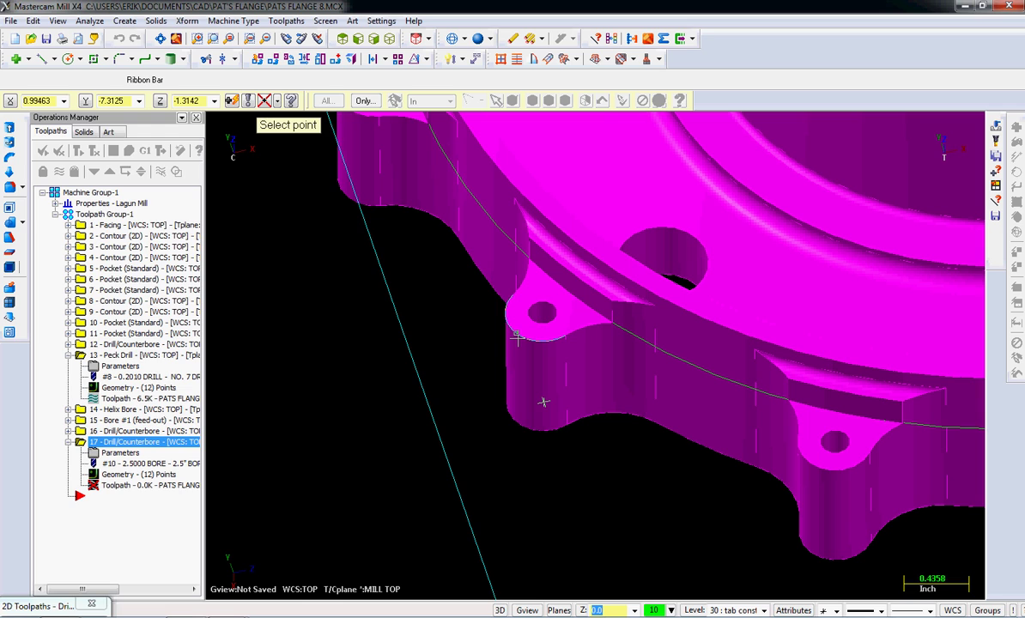
left_click(516, 338)
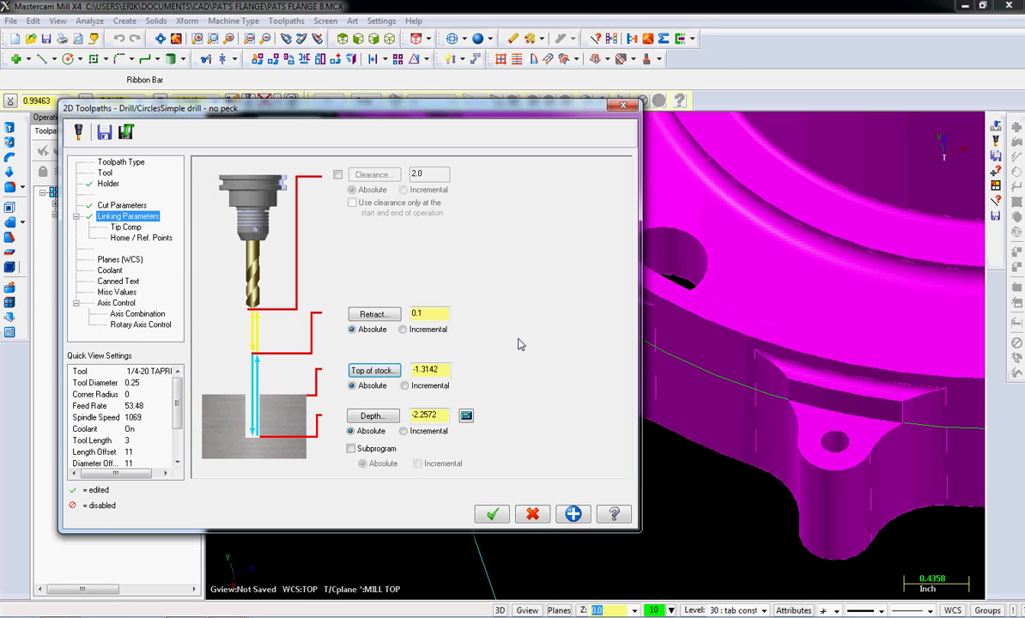
Step: Turn on tip compensation with a 90° tip angle and 0.125 breakthrough
left_click(122, 225)
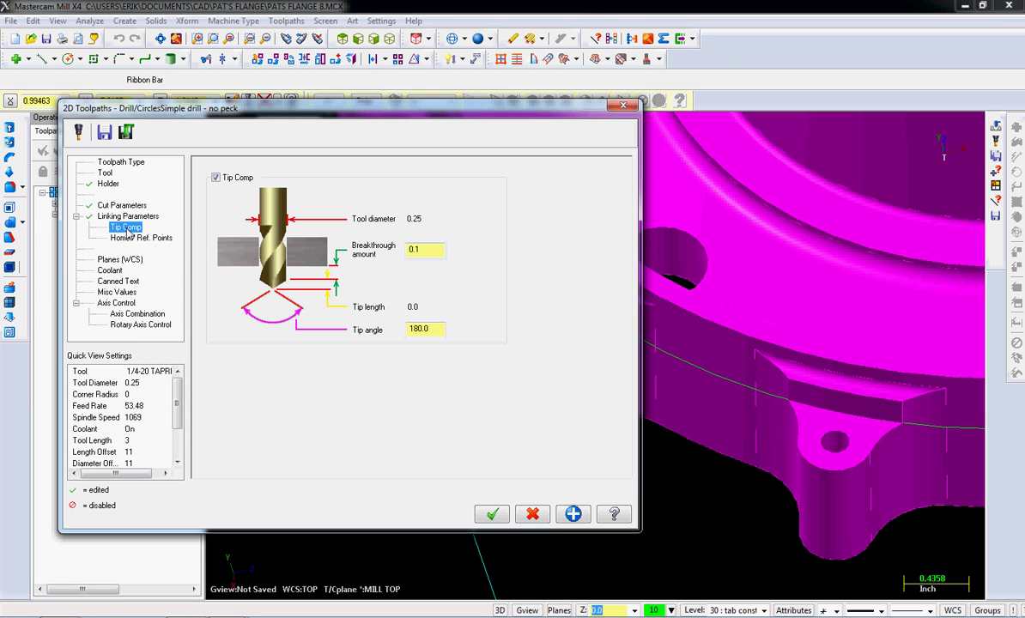
double_click(421, 329)
type("90")
left_click(423, 249)
Step: Set Flood coolant to On for the rigid tapping operation
left_click(129, 261)
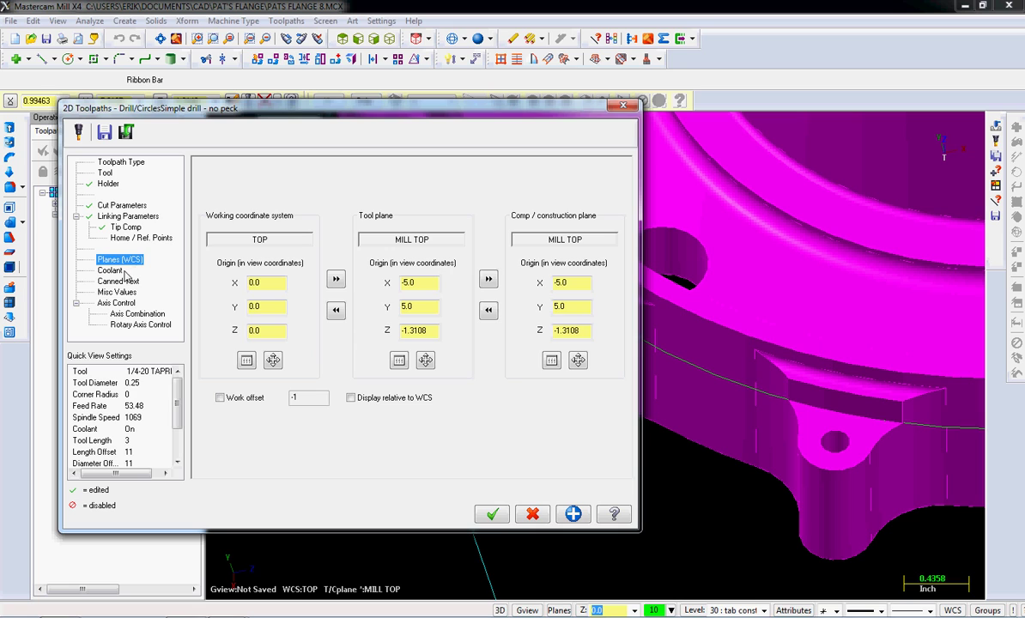
left_click(117, 271)
left_click(434, 239)
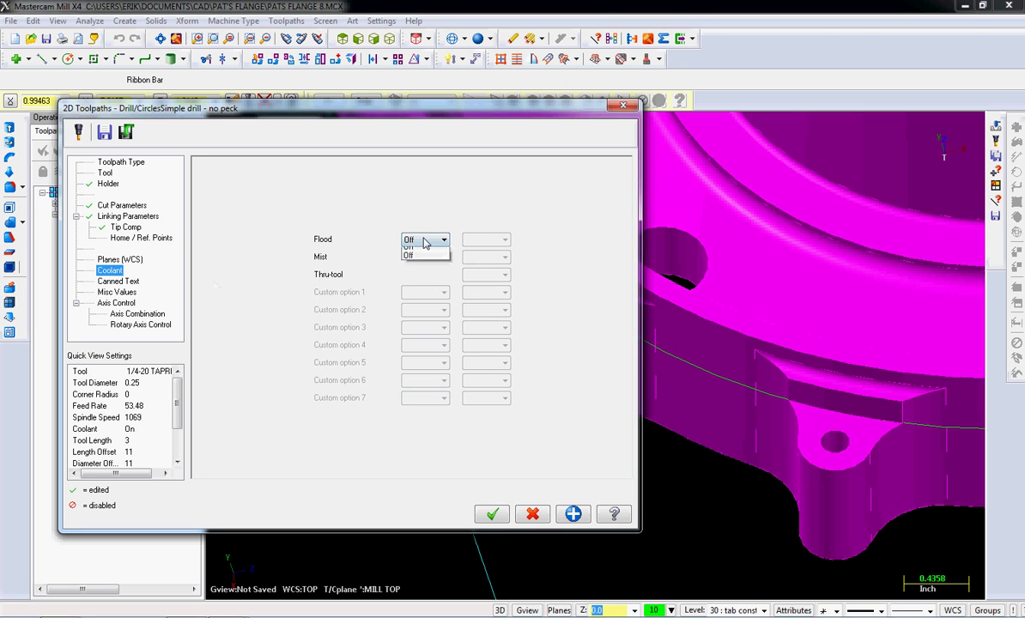
left_click(416, 253)
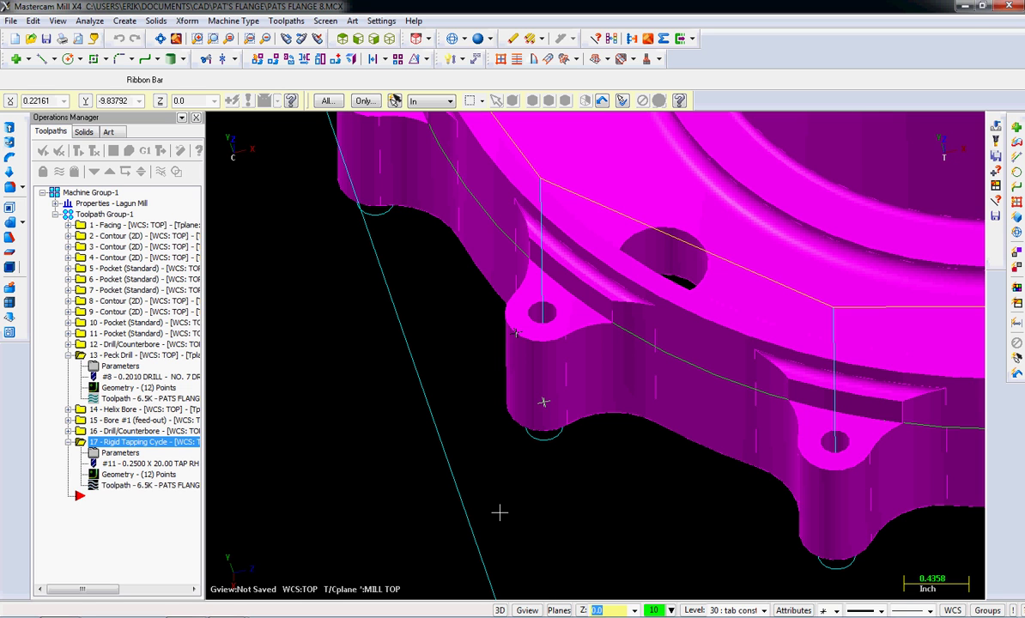
scroll(499, 512, "down", 5)
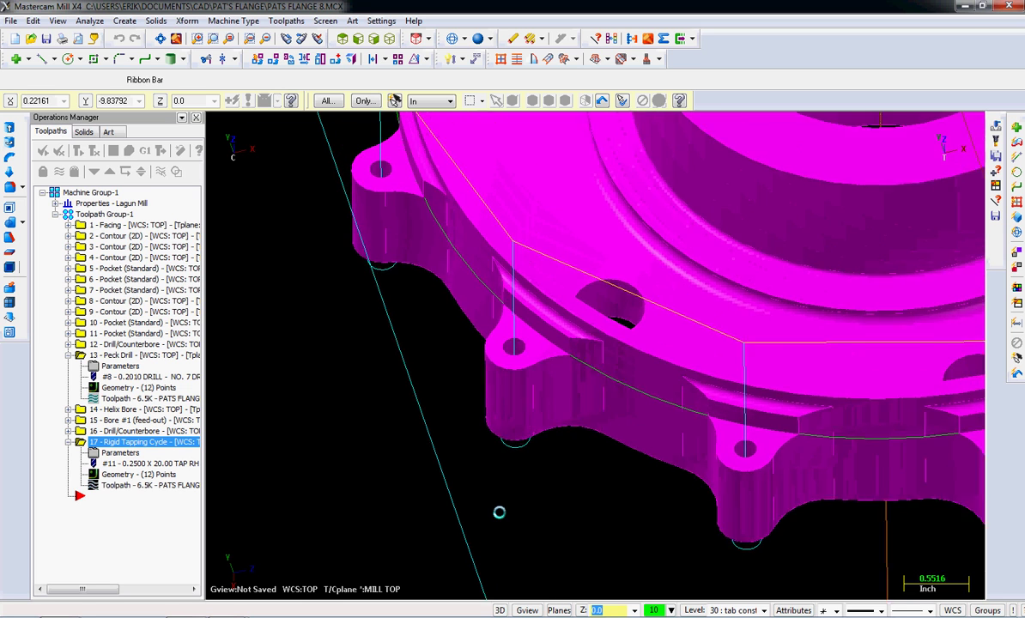
scroll(500, 513, "down", 2)
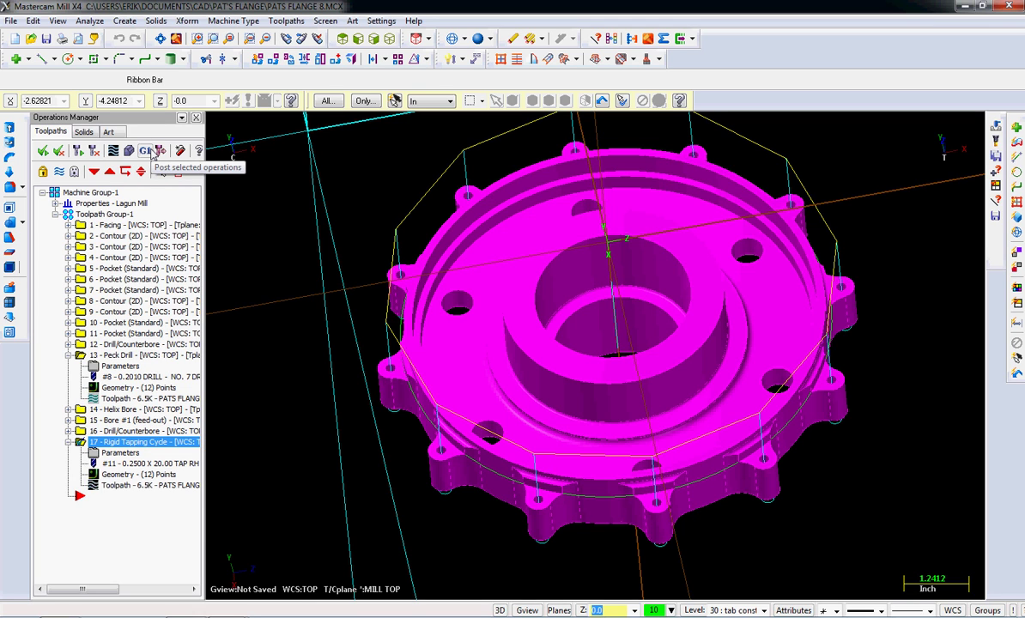
Step: Post only operation 17 to TAPTEST.NC, replacing the existing file
left_click(151, 151)
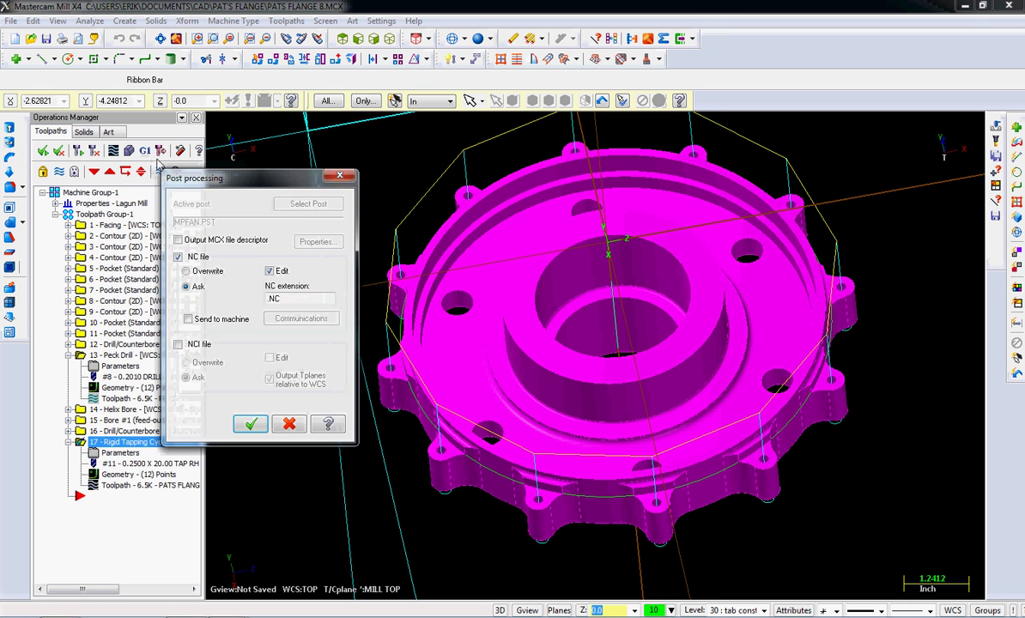
left_click(232, 397)
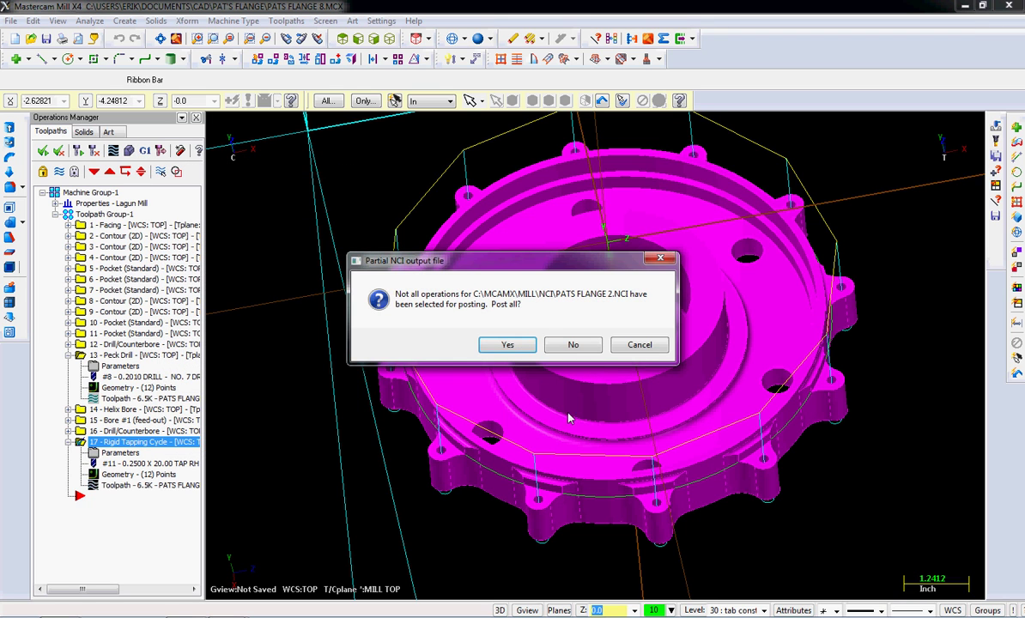
left_click(570, 343)
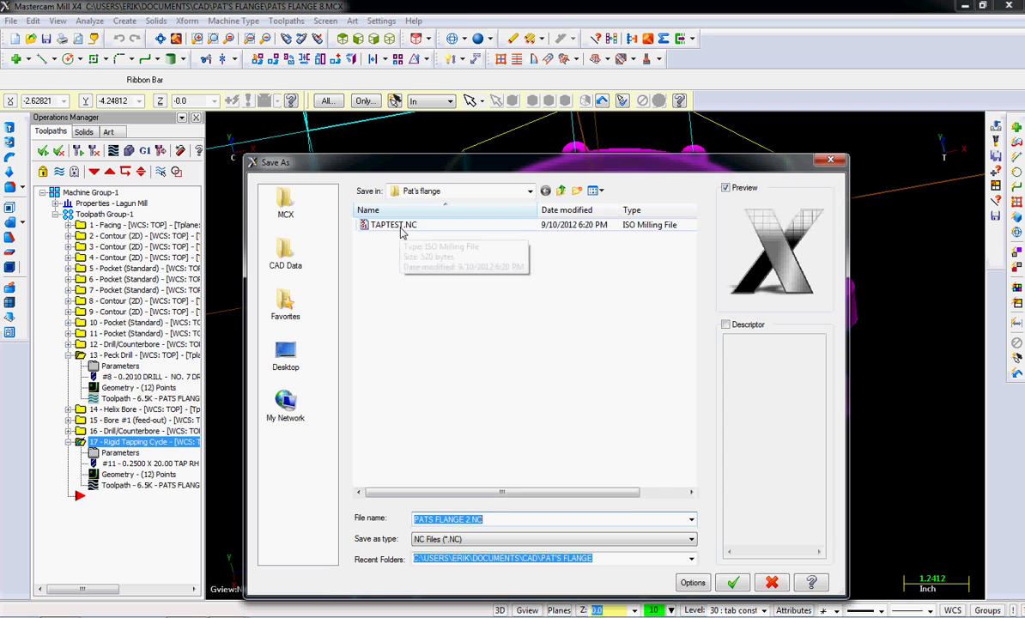
left_click(393, 224)
left_click(731, 582)
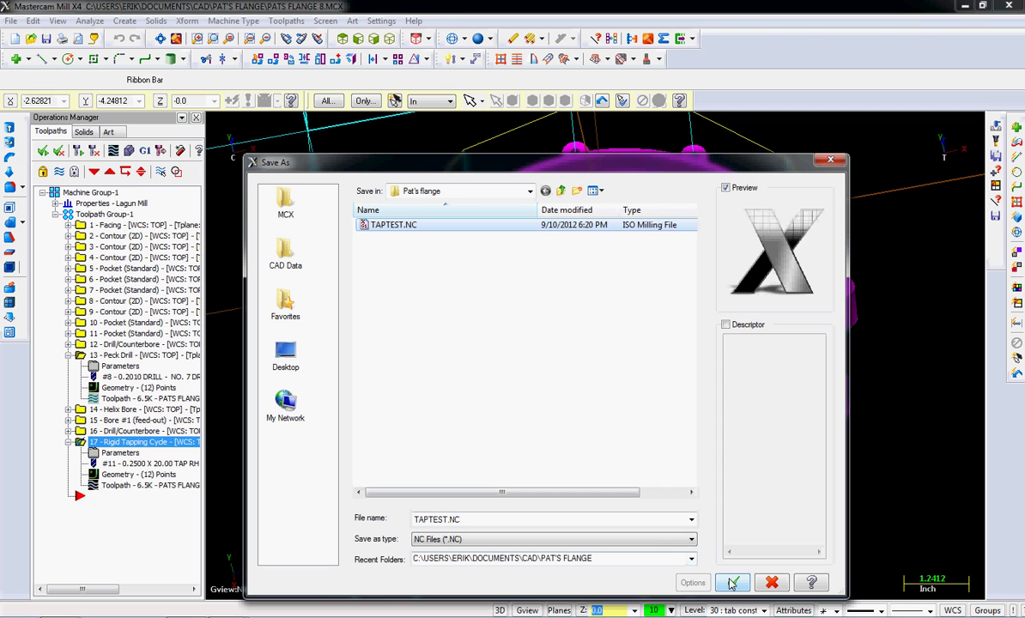
left_click(554, 320)
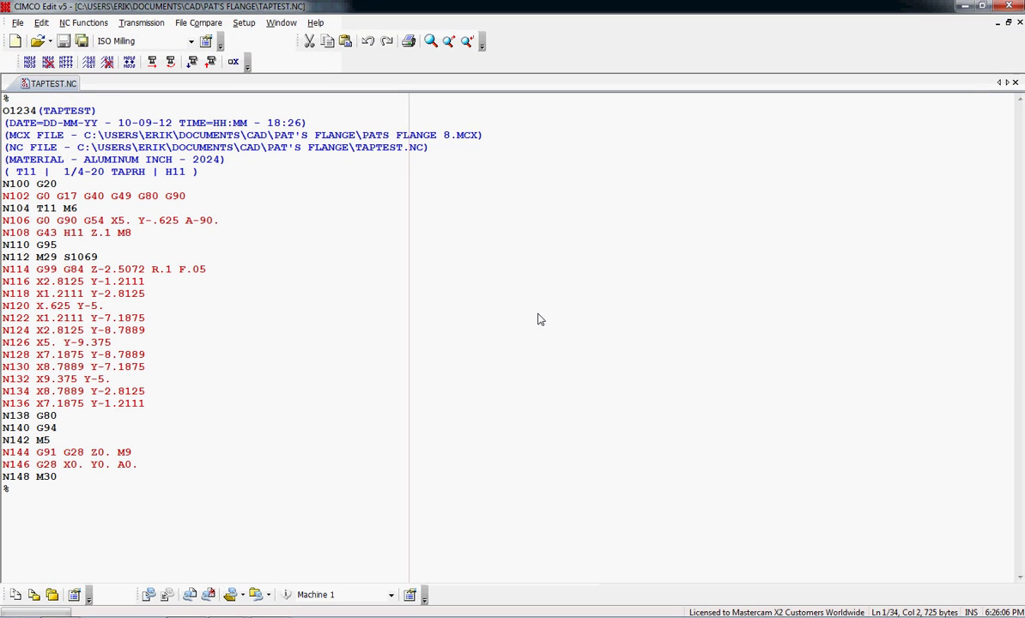
double_click(73, 269)
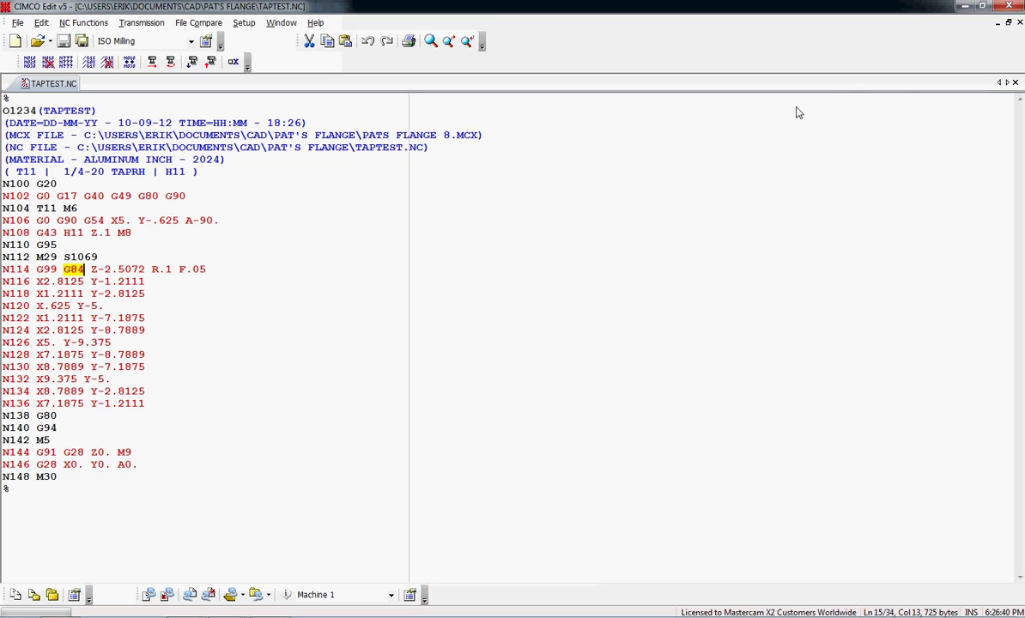
Step: Close CIMCO Edit to return to the flange model in Mastercam
left_click(965, 6)
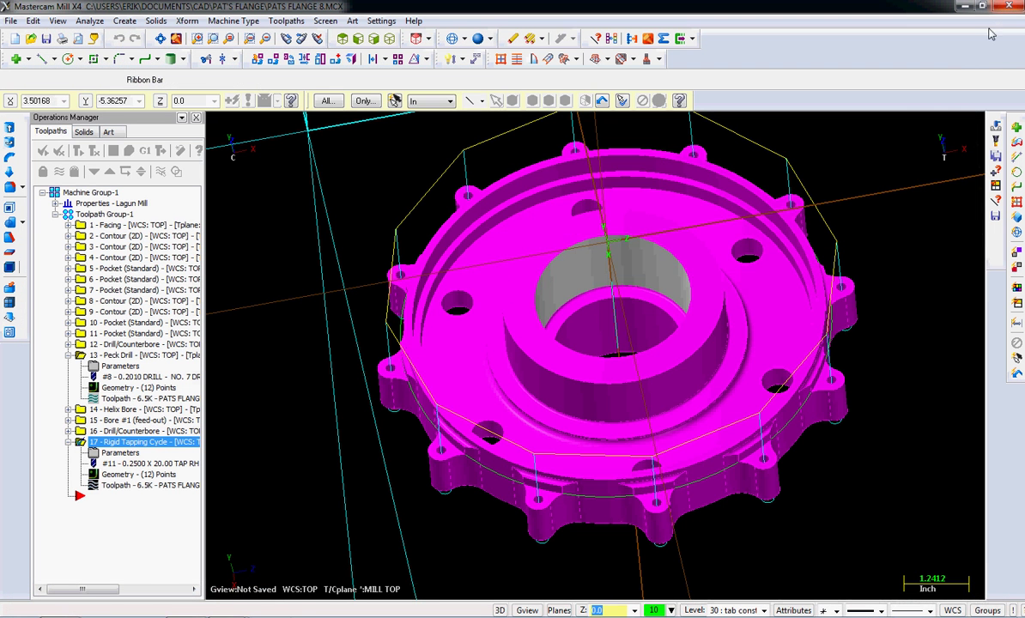